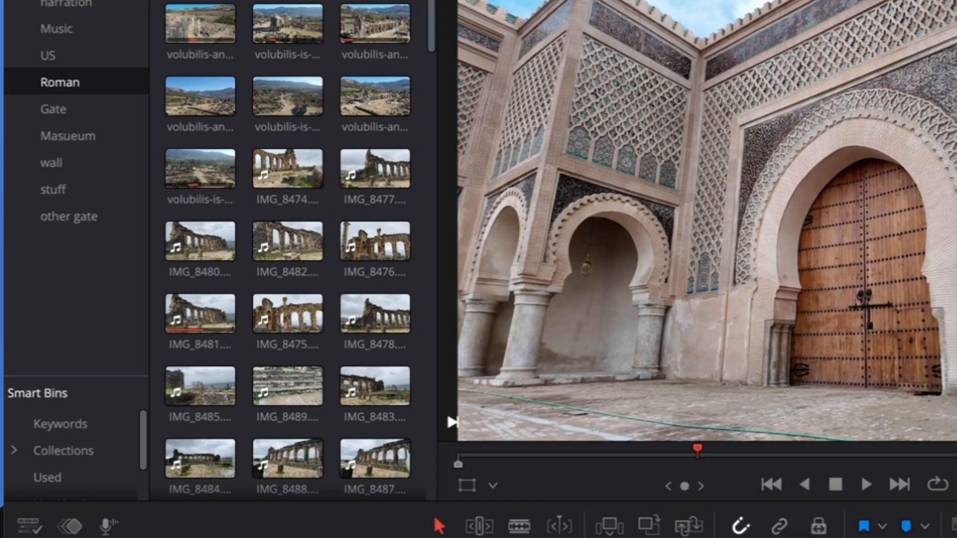
Add a blue flag to clip IMG_8474 in the Roman bin
left_click(300, 168)
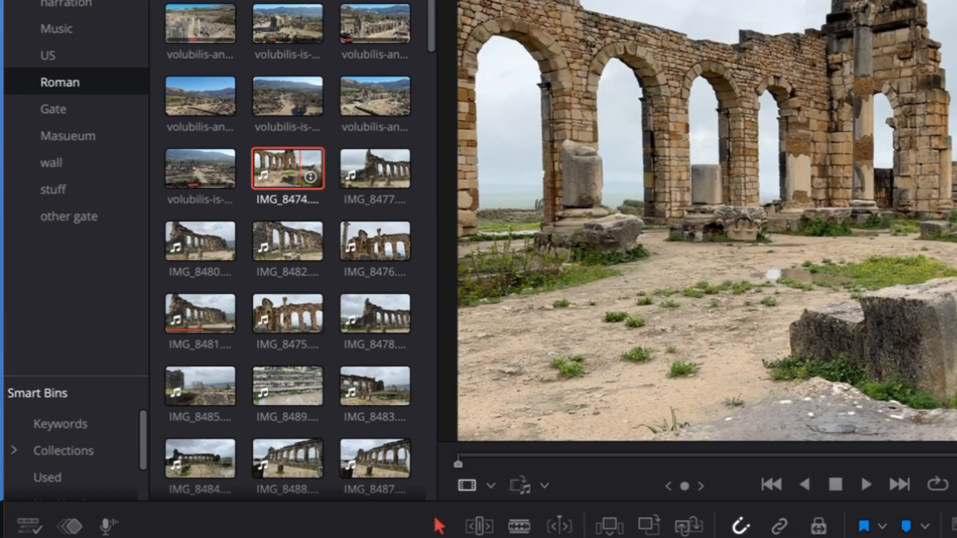
right_click(300, 169)
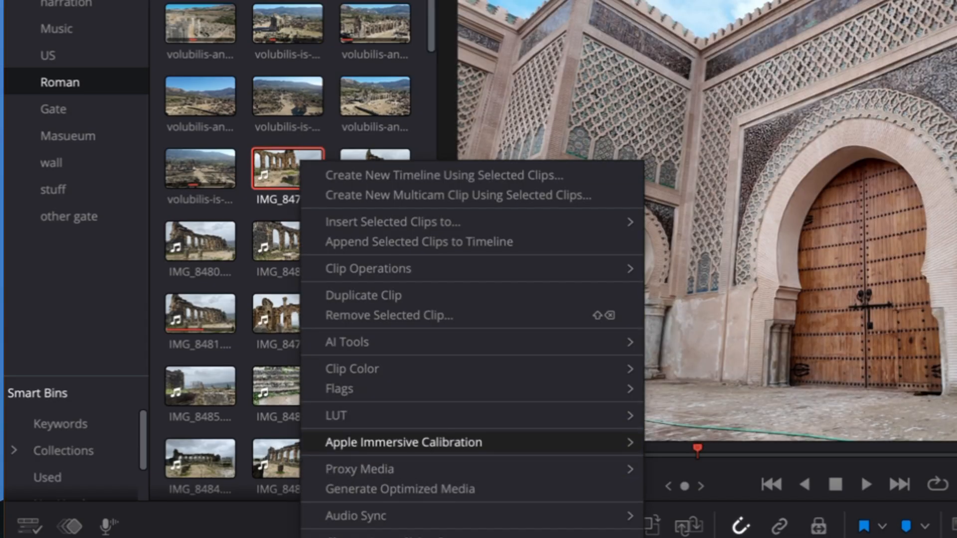
mouse_move(472, 388)
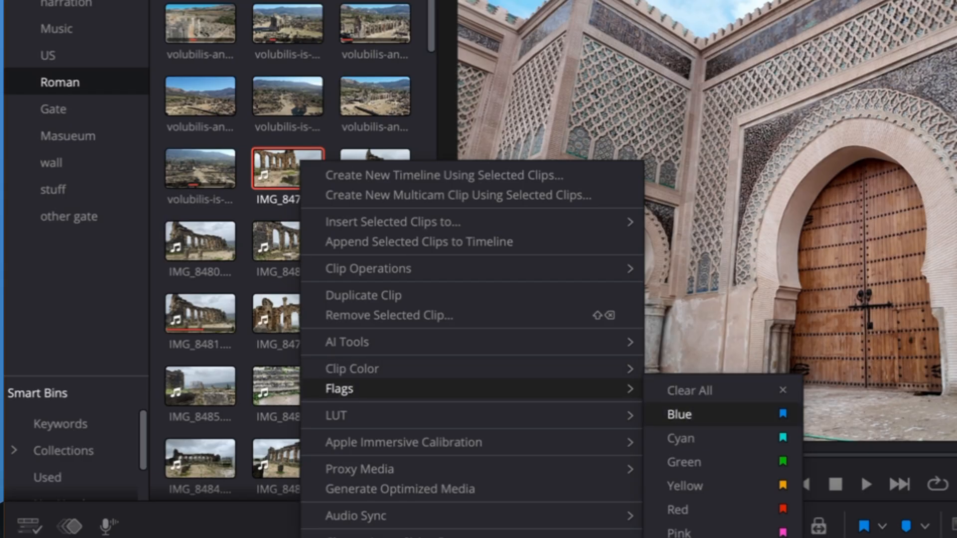
left_click(679, 414)
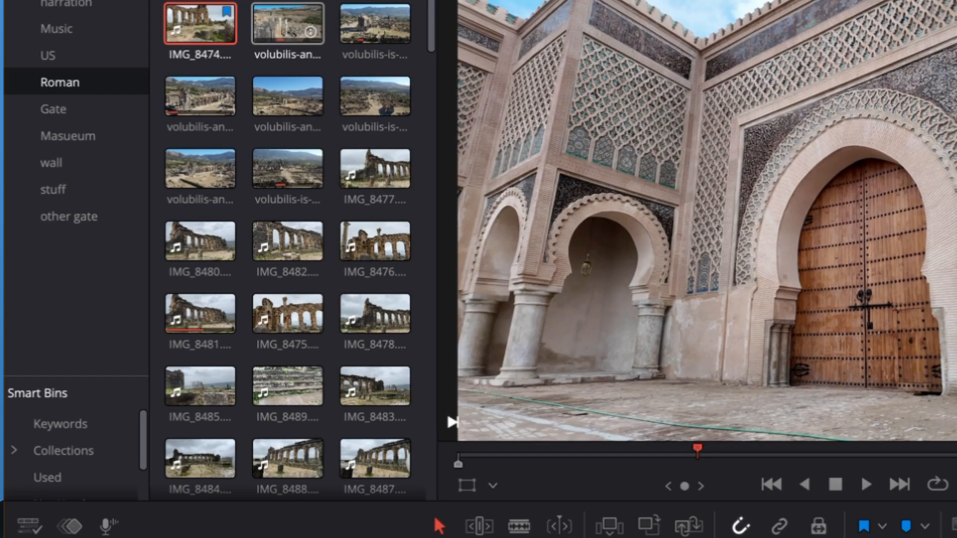
Add a cyan flag to the volubilis aerial clip of the stone wall, next to IMG_8474 in the Roman bin
right_click(290, 38)
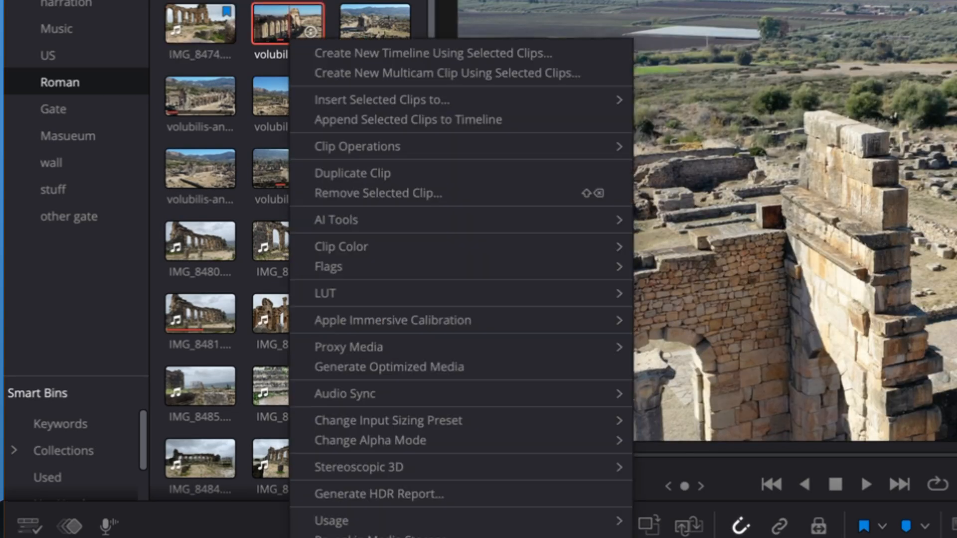
mouse_move(449, 267)
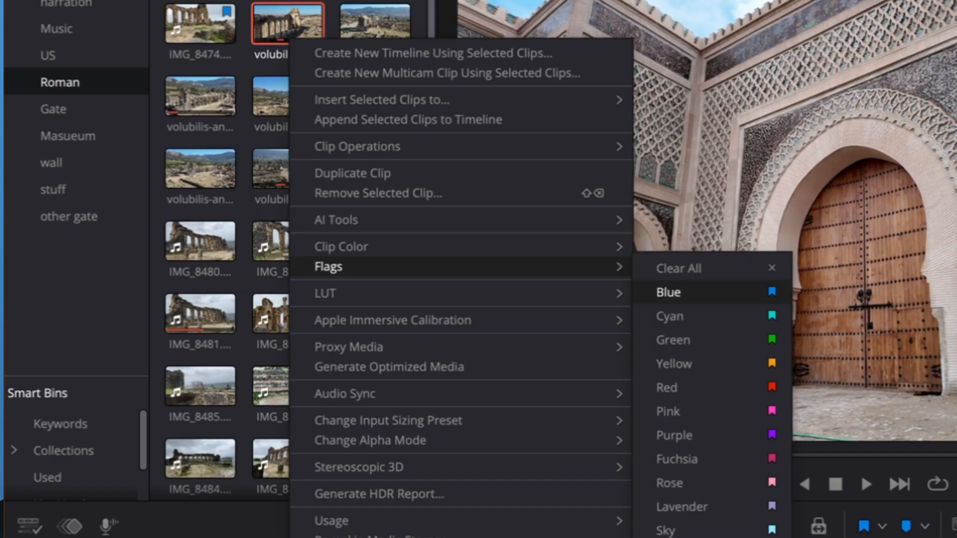
left_click(670, 316)
Open the clip options for IMG_8482 in the Roman bin
left_click(289, 241)
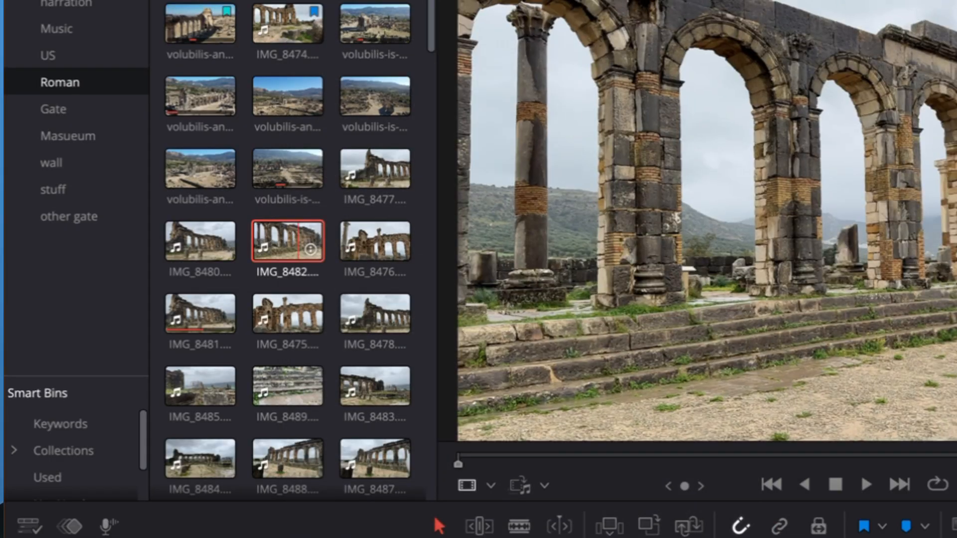
right_click(309, 246)
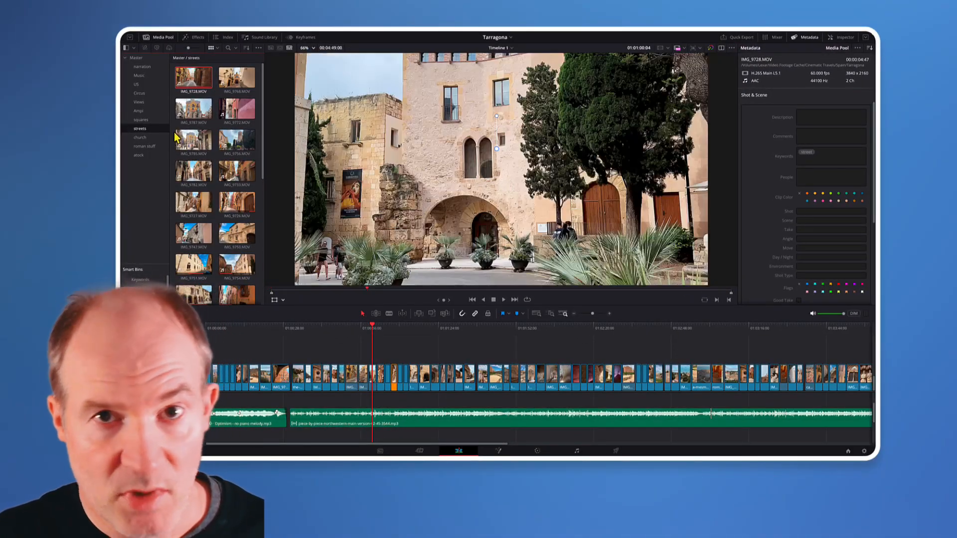
Add a green flag to clip IMG_9750.MOV in the streets bin
double_click(197, 111)
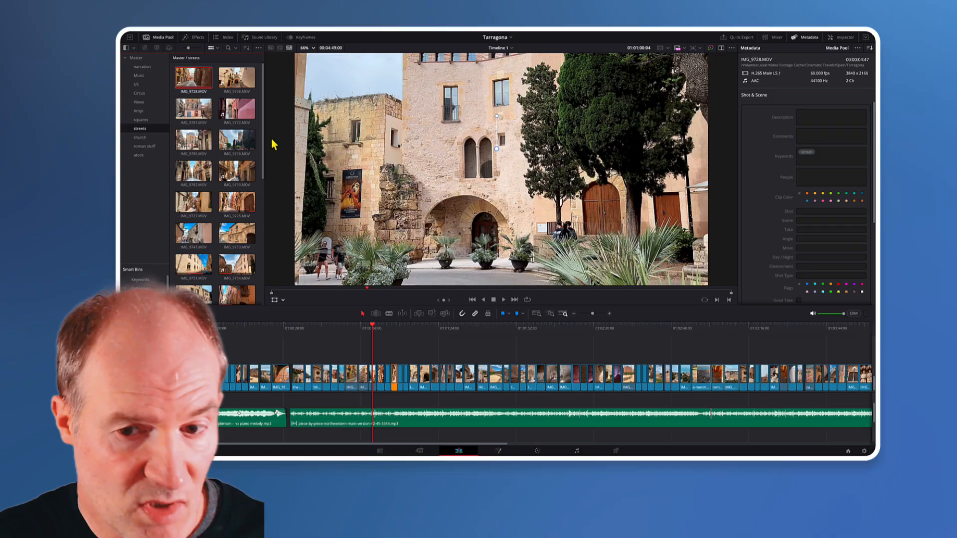
left_click(238, 235)
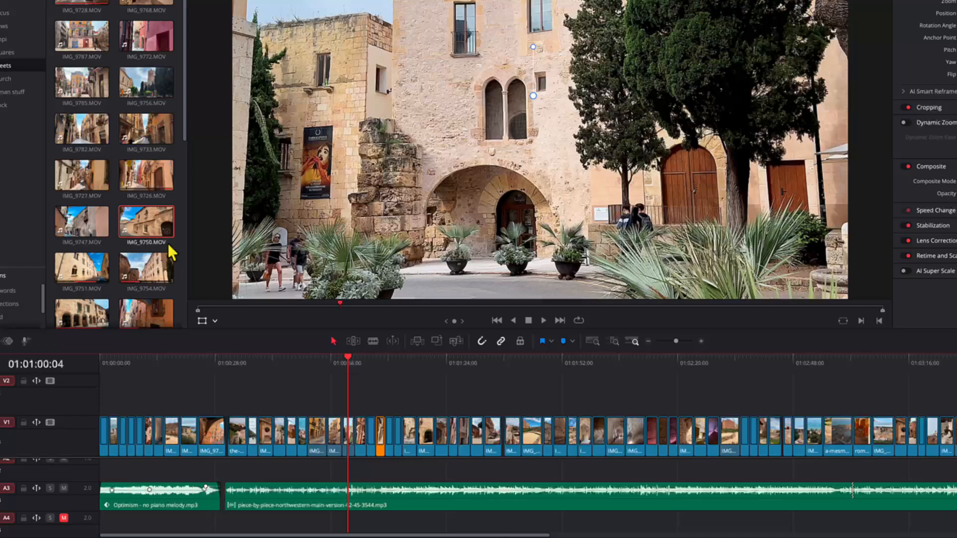
right_click(159, 229)
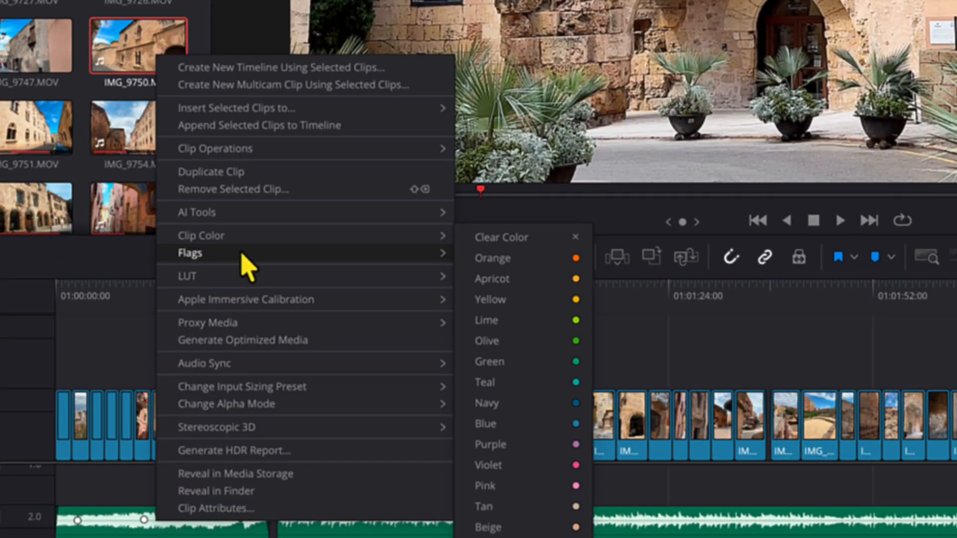
mouse_move(249, 265)
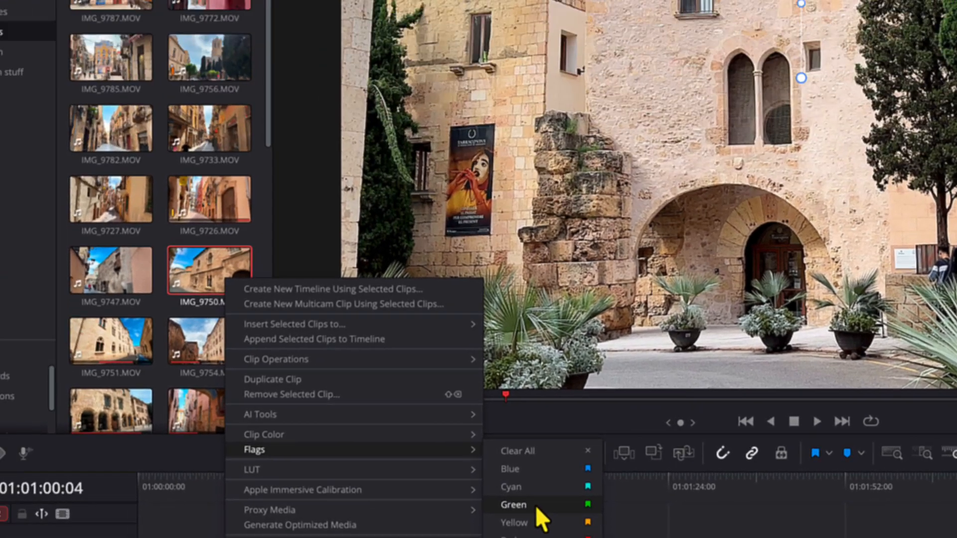
left_click(439, 270)
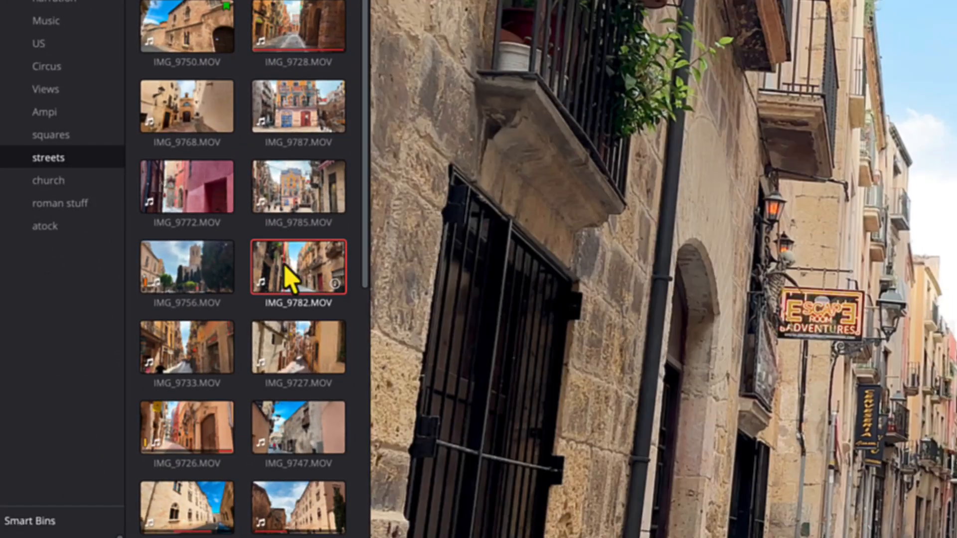
Add a green flag to clip IMG_9782.MOV in the streets bin
right_click(278, 262)
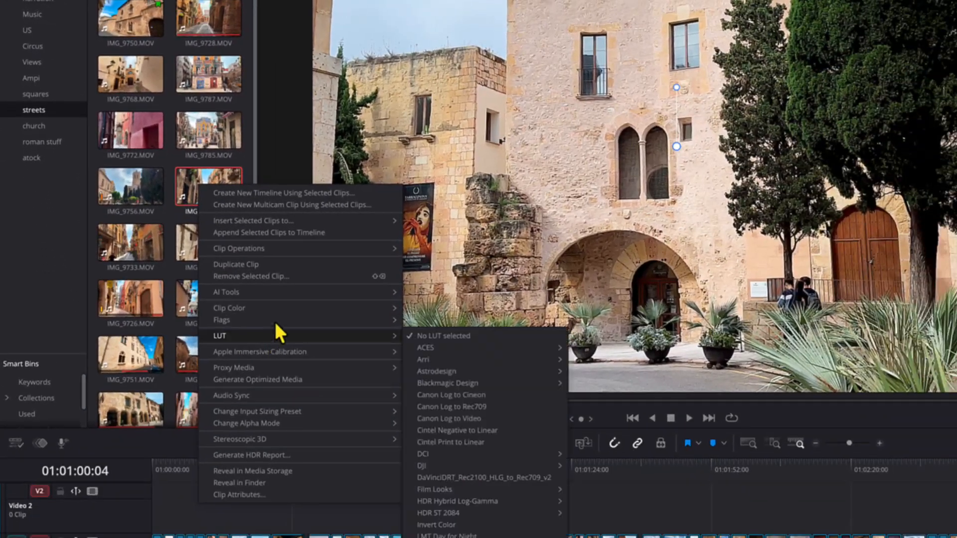
mouse_move(388, 447)
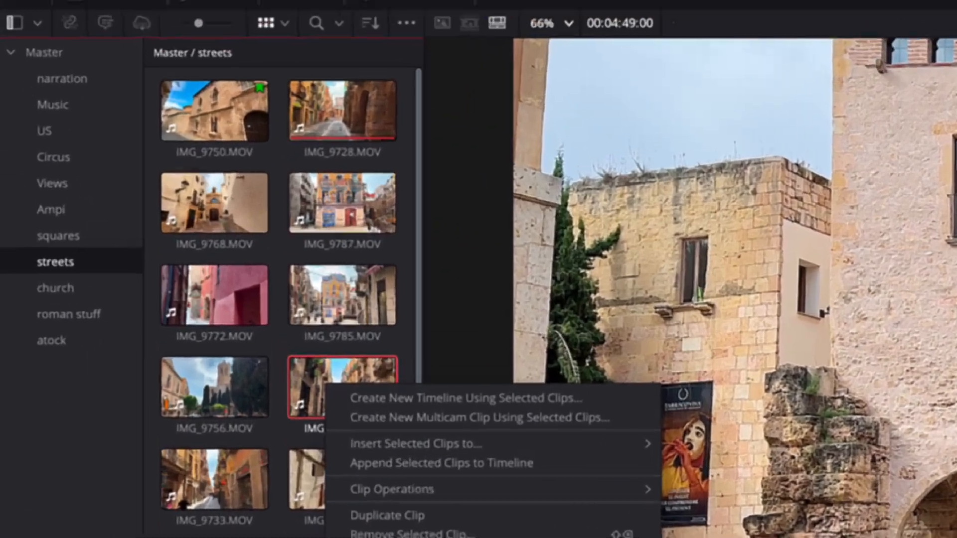
left_click(466, 364)
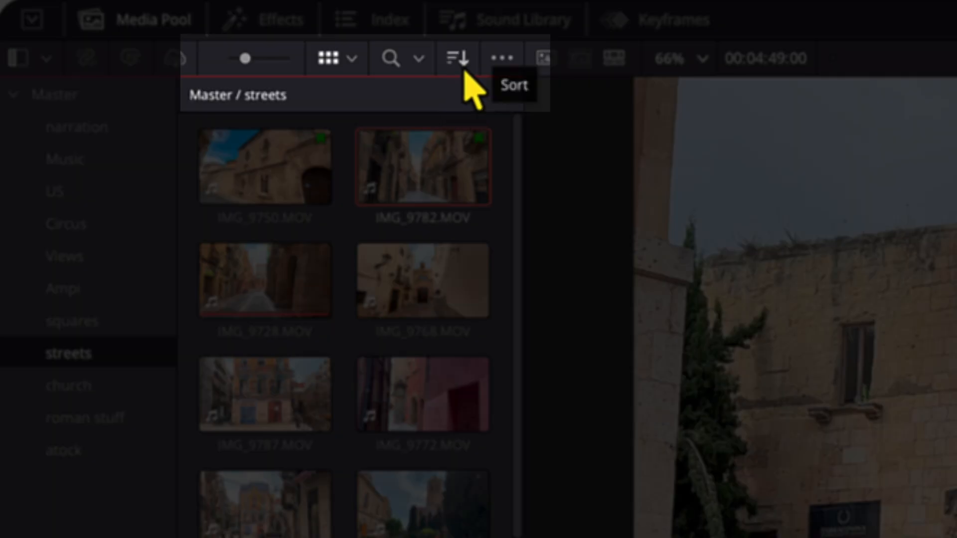
Examine the media pool's sort criteria and sort direction, and close the sort options
left_click(465, 74)
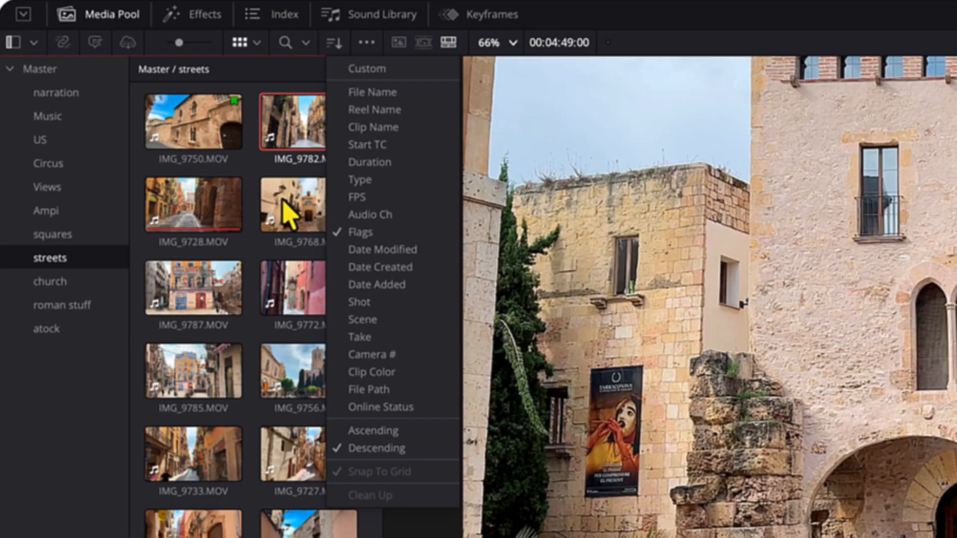
left_click(282, 198)
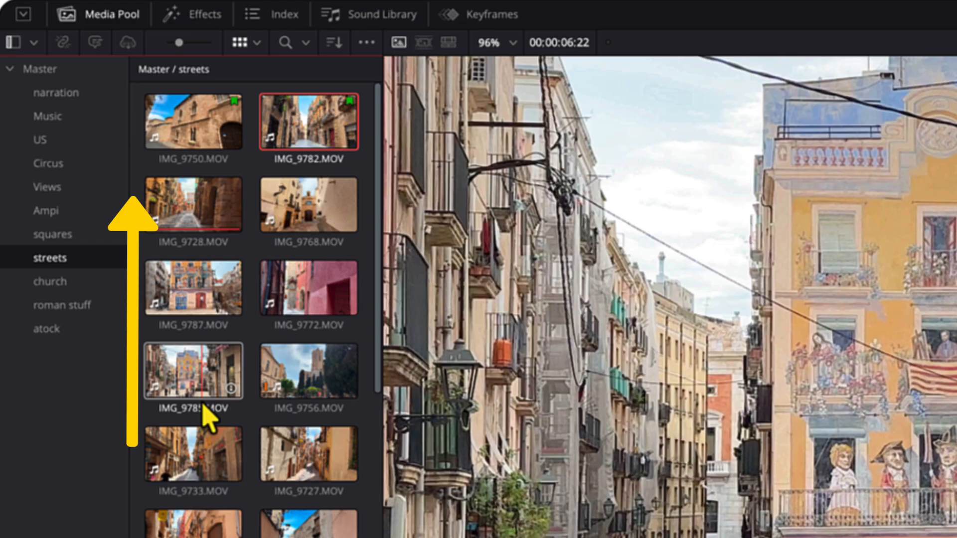
Add a green flag to clip IMG_9733.MOV in the streets bin
left_click(205, 444)
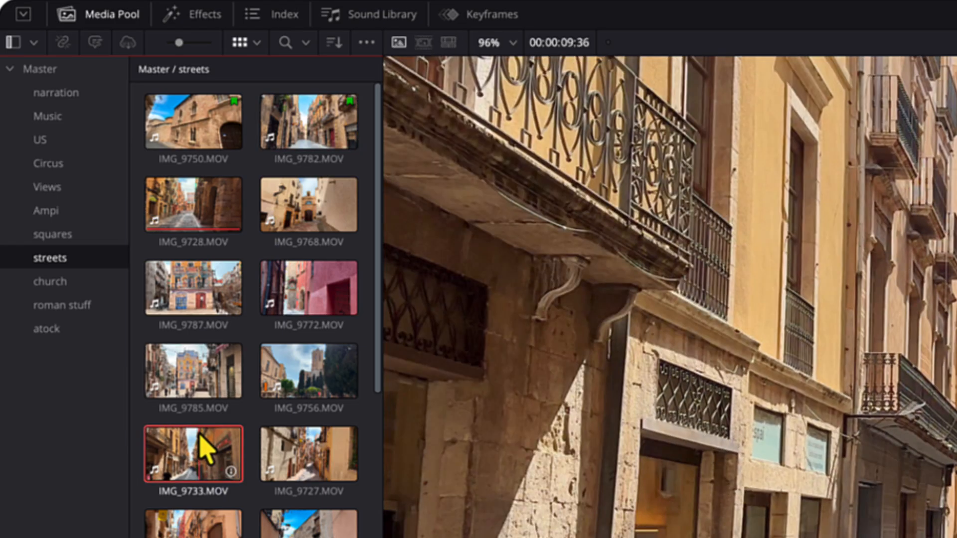
key("g")
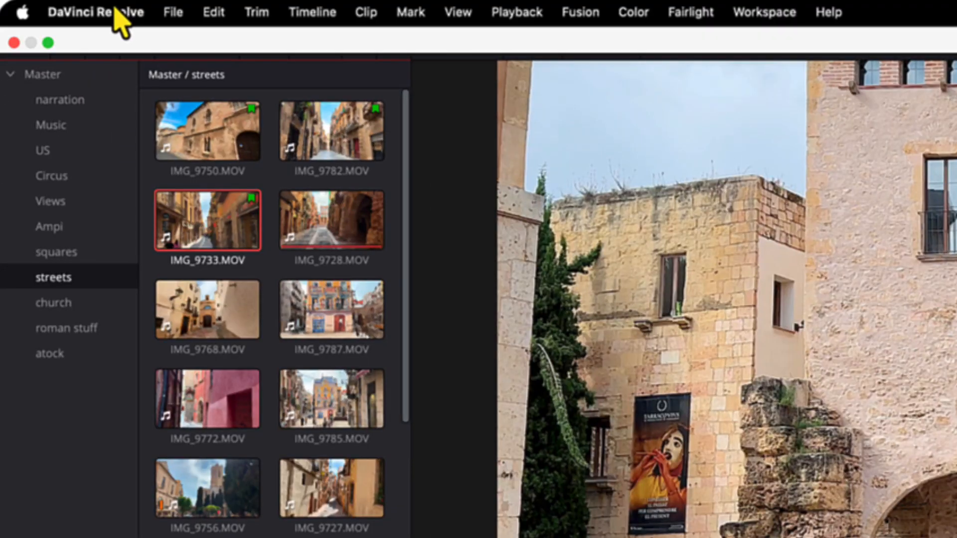
Open Keyboard Customization and expand the Add Flag commands in the Mark category
left_click(118, 12)
left_click(125, 99)
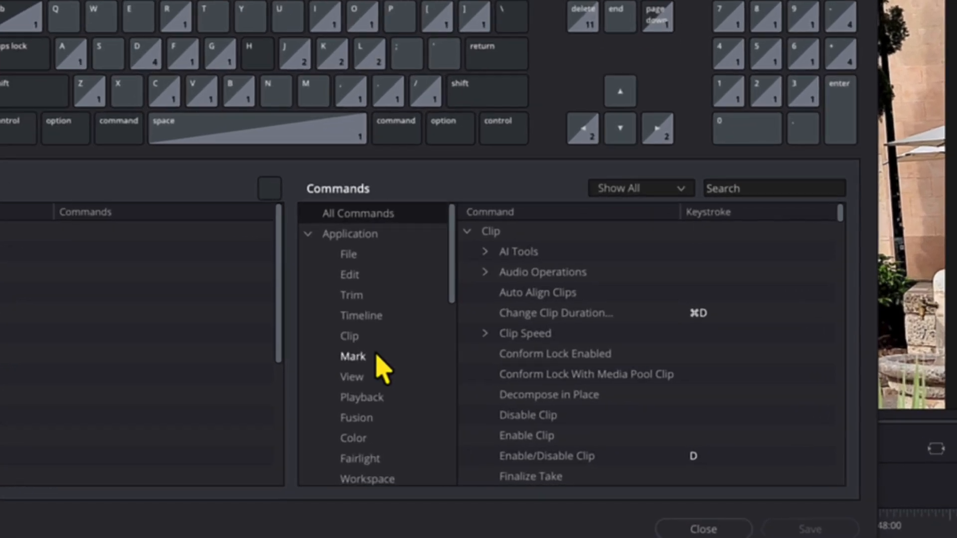
left_click(466, 381)
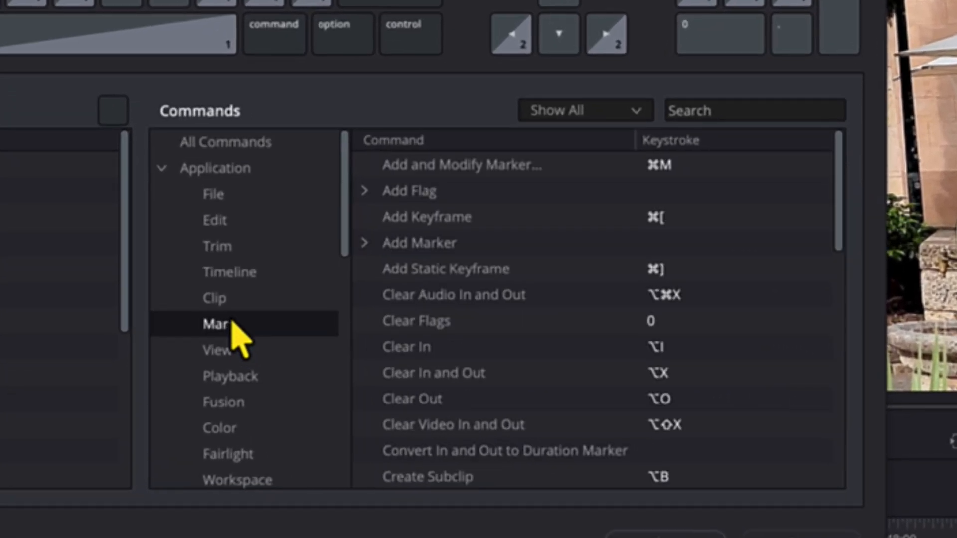
left_click(366, 197)
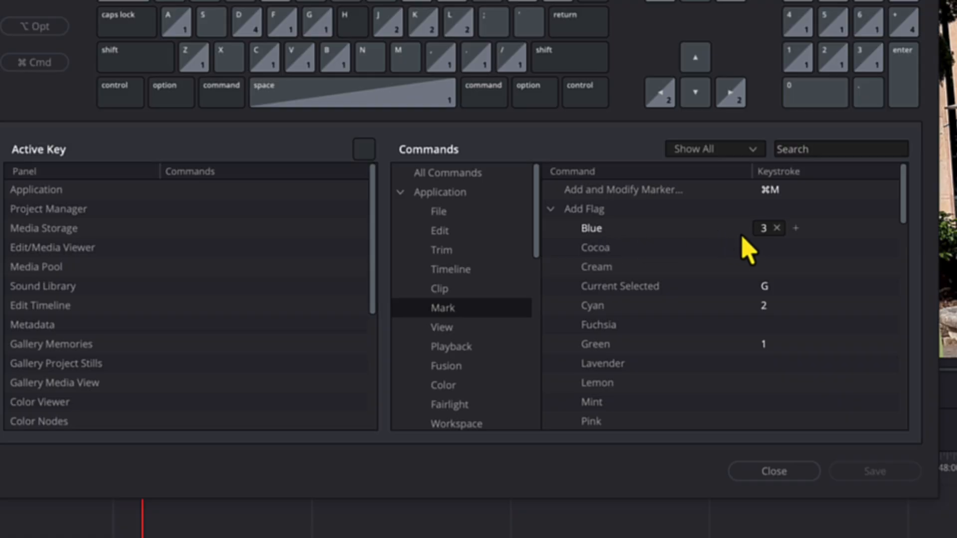
Review the keystrokes assigned to the Blue flag and Clear Flags commands, and close Keyboard Customization
left_click(766, 233)
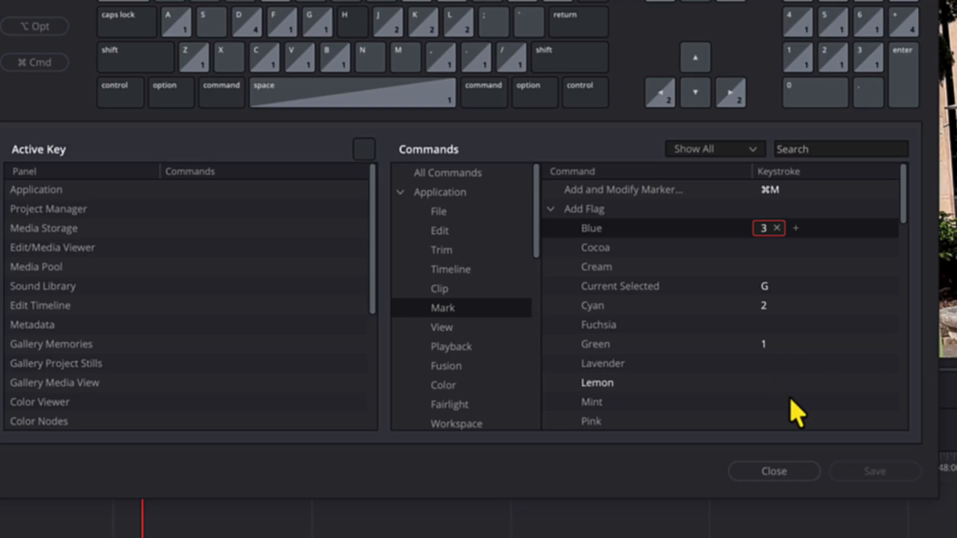
left_click_drag(899, 219, 893, 306)
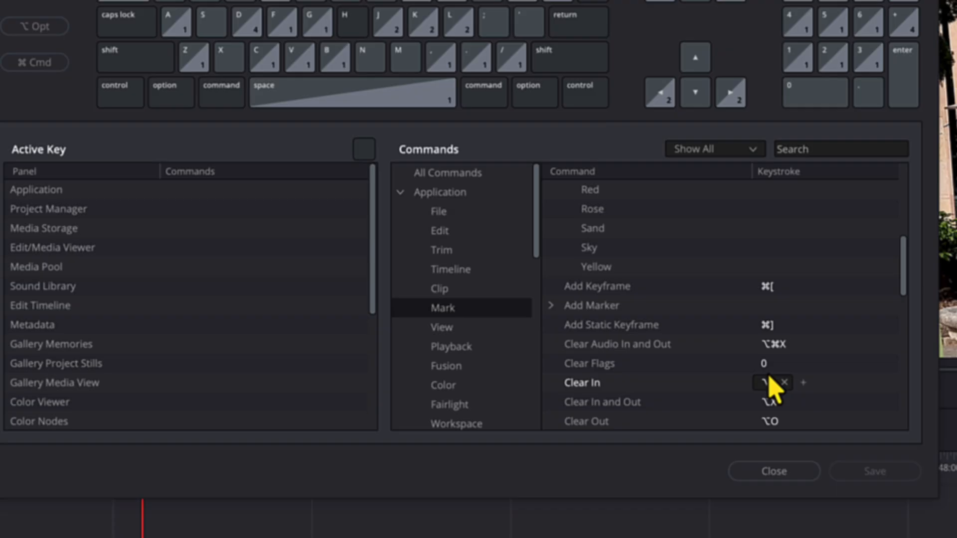
left_click(778, 472)
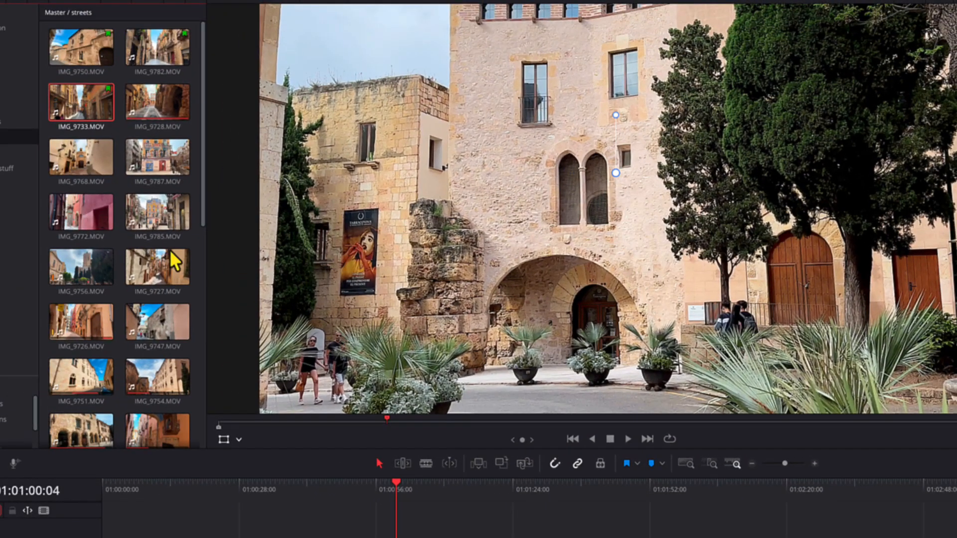
Flag clips in the streets bin: cyan and blue on IMG_9785, cyan on IMG_9772 and IMG_9727, and blue on IMG_9747
left_click(137, 222)
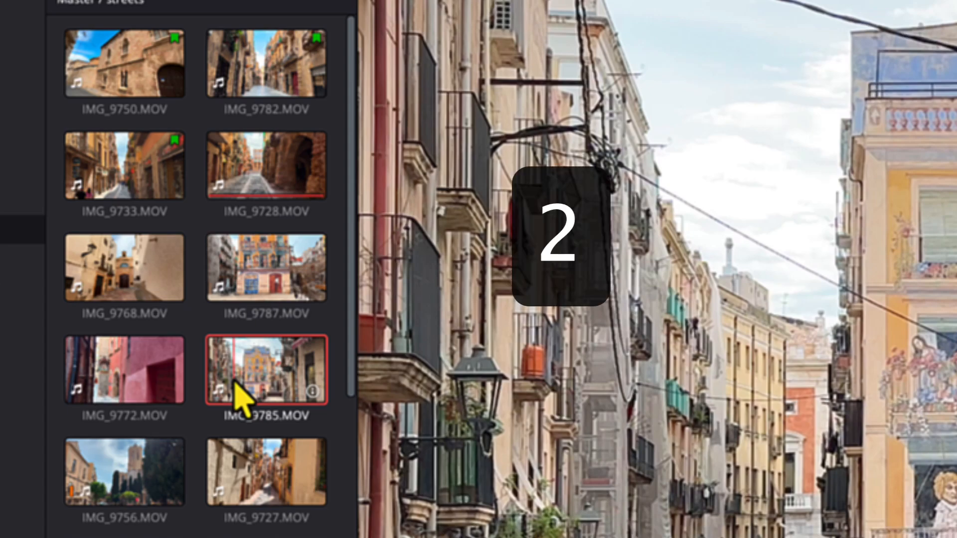
key("2")
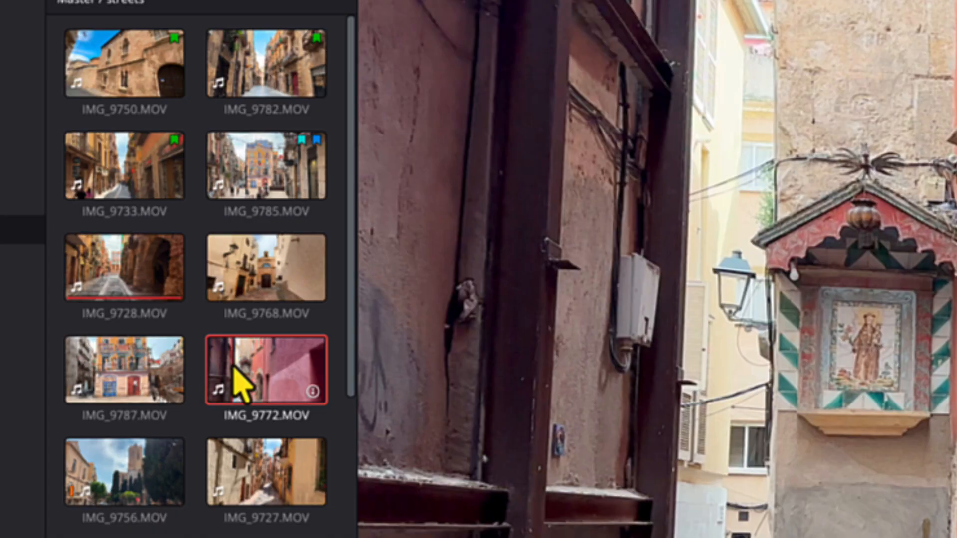
key("2")
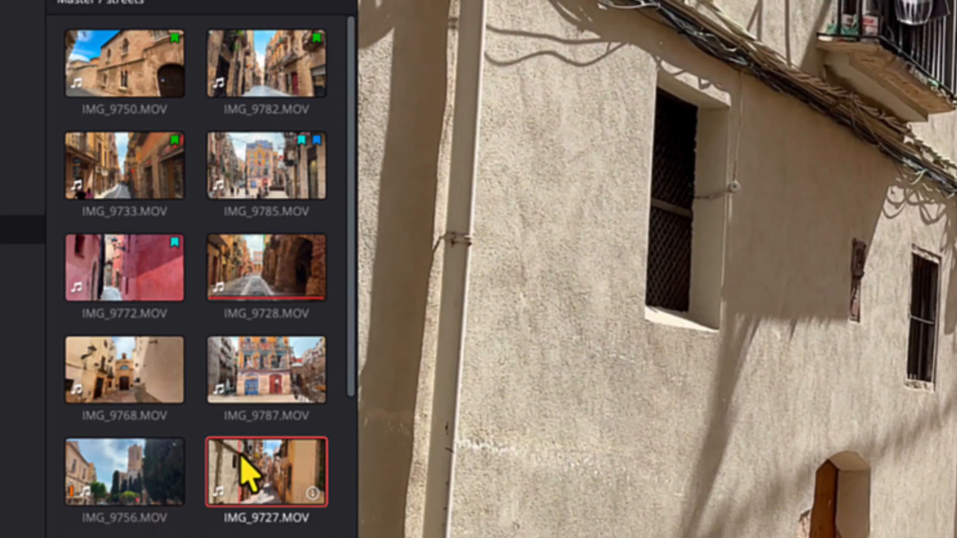
key("3")
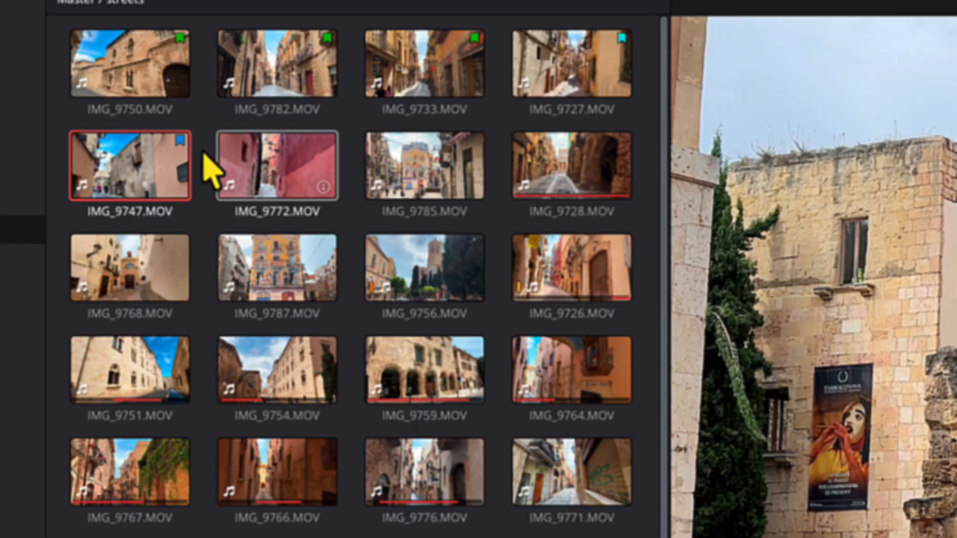
Adjust the media pool's width and switch the streets bin to List View
left_click_drag(669, 126, 633, 128)
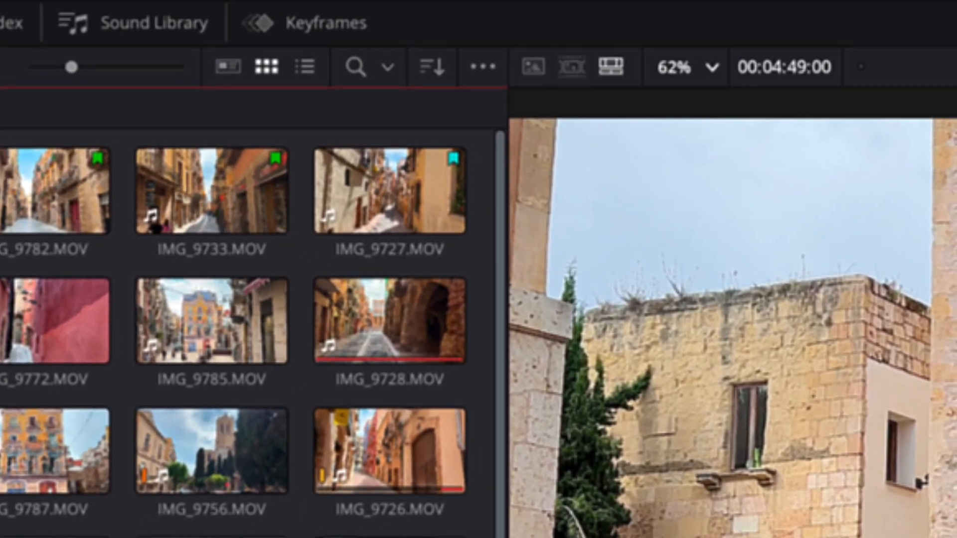
left_click(282, 63)
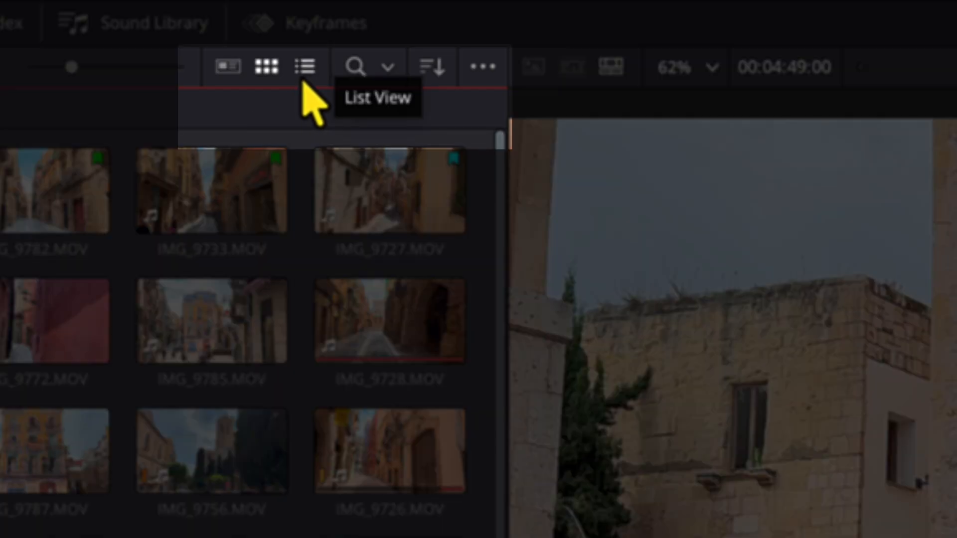
left_click(303, 79)
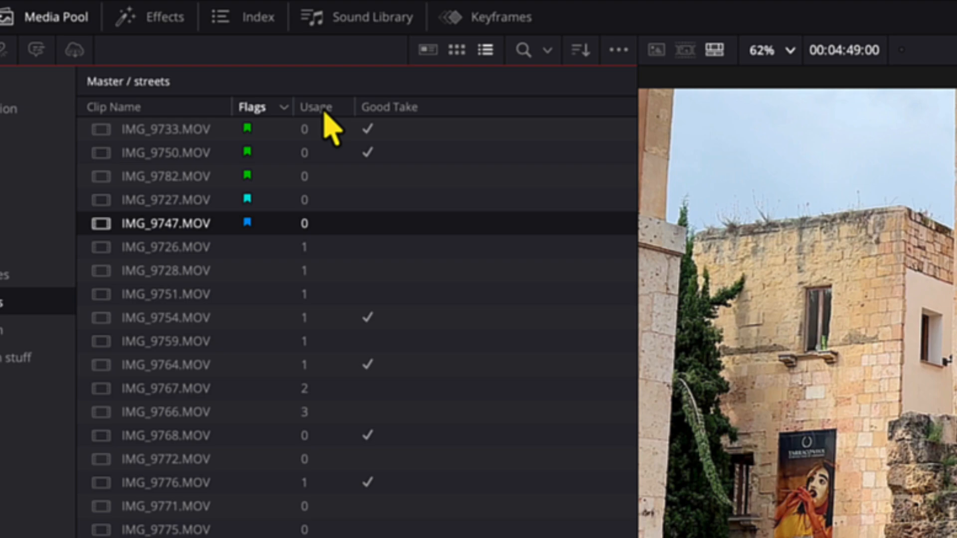
Hide the Good Take column in the streets bin's clip list
right_click(403, 118)
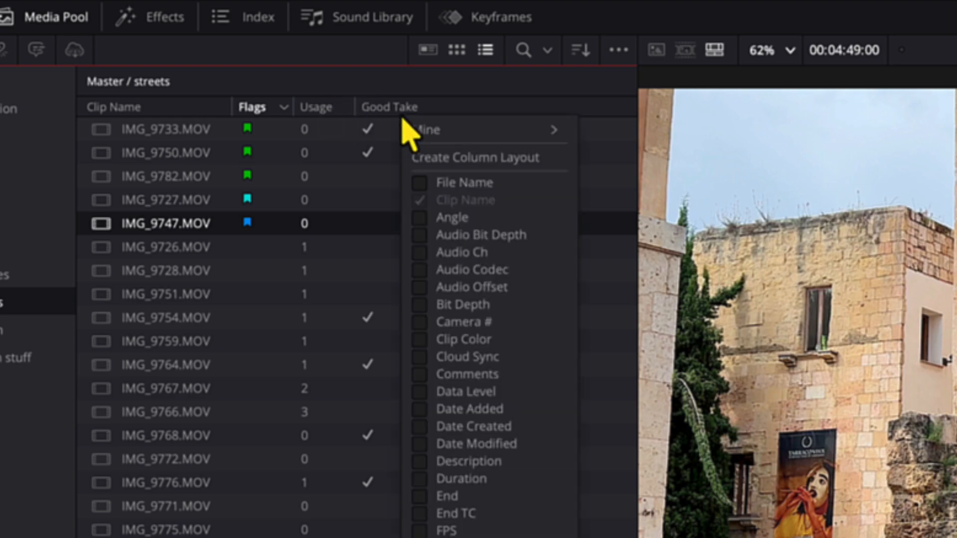
right_click(324, 112)
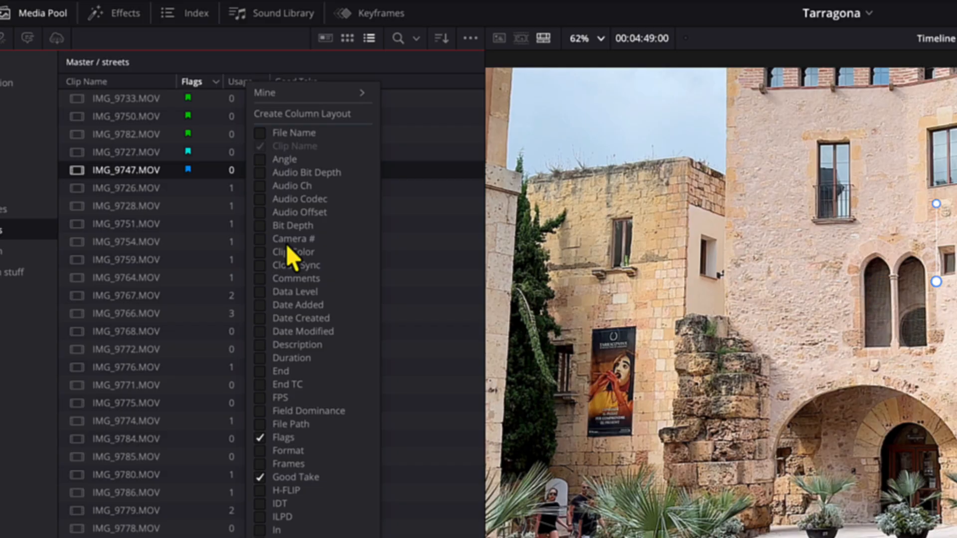
left_click(264, 476)
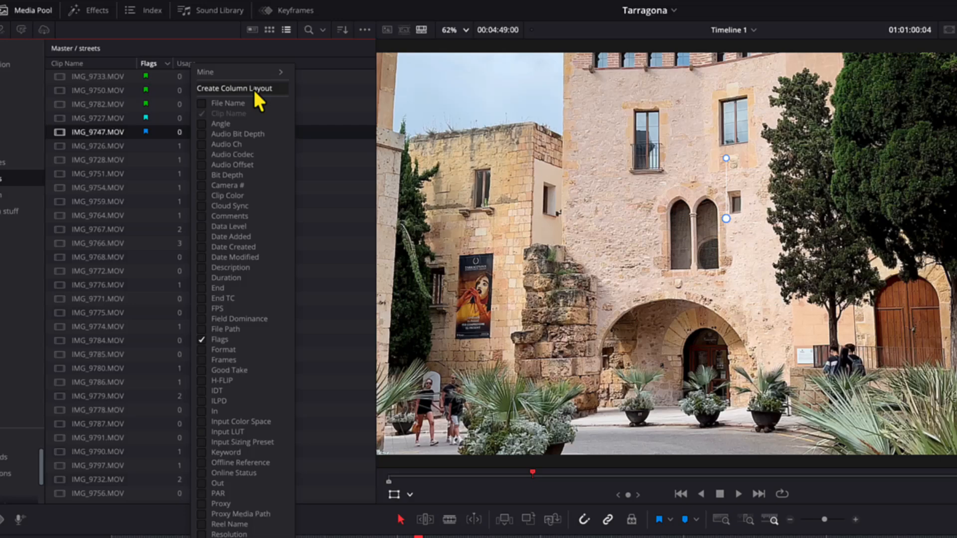
Cancel creating a new column layout and load the saved Mine layout for the streets bin's clip list
left_click(326, 115)
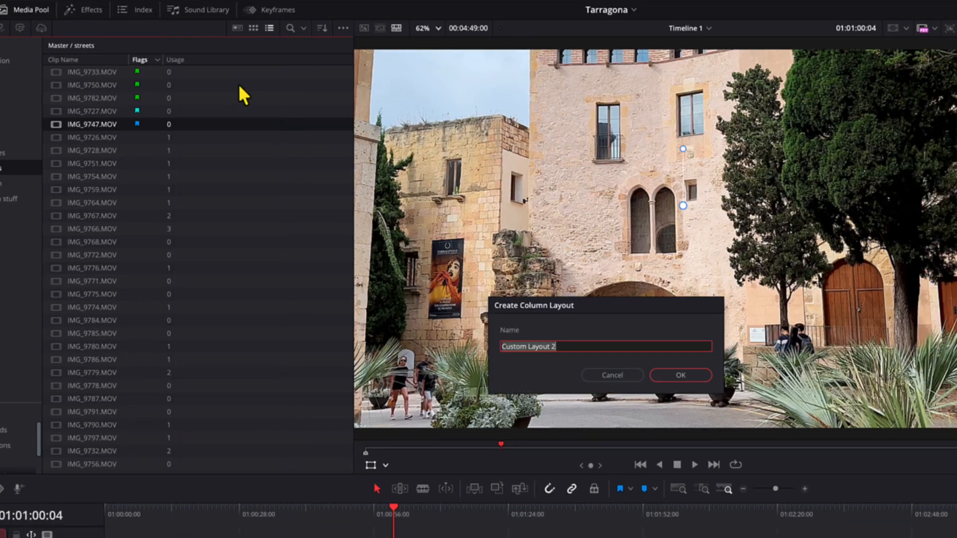
left_click(623, 377)
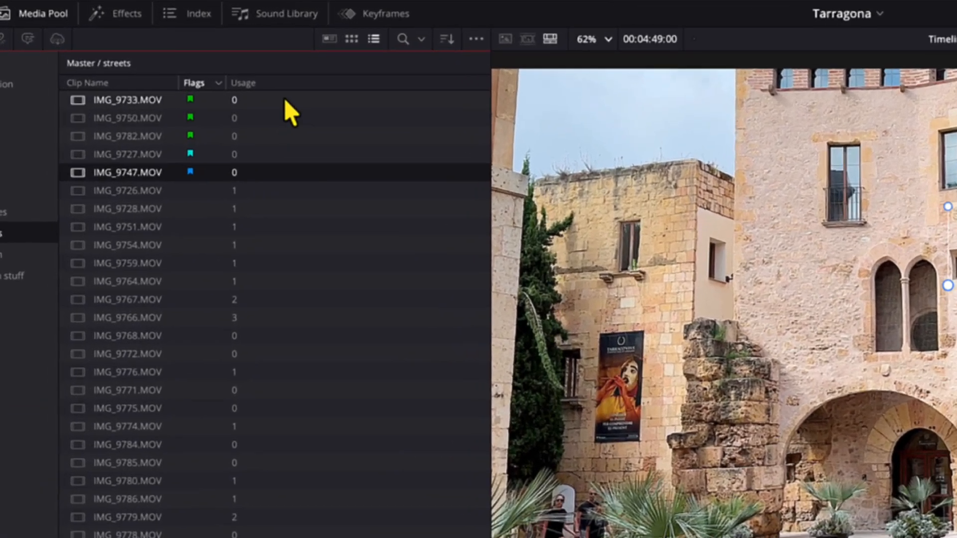
right_click(200, 65)
mouse_move(338, 124)
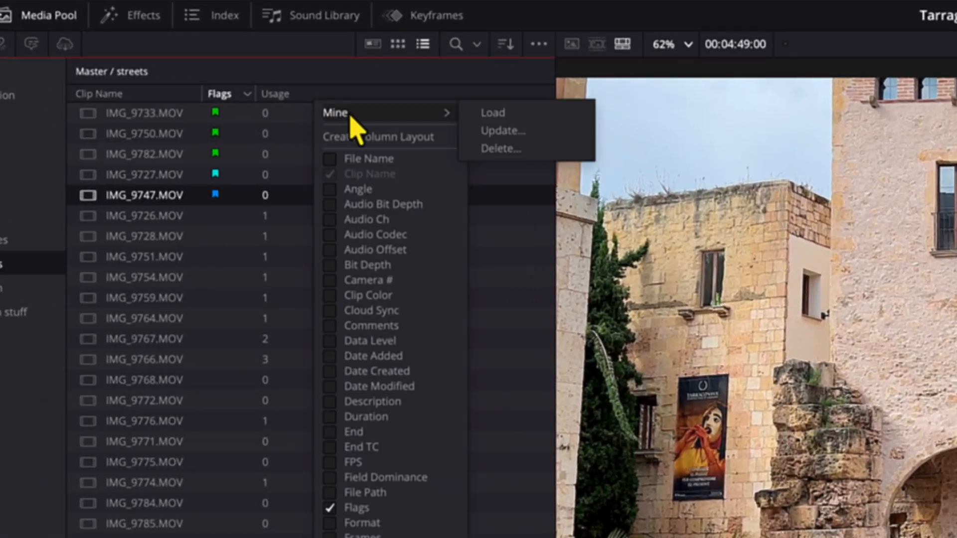
left_click(351, 85)
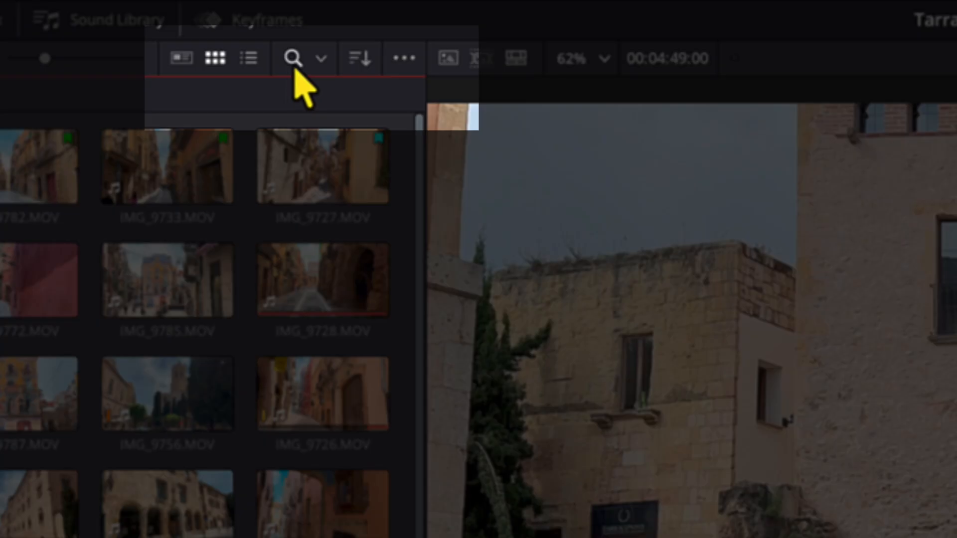
Filter the streets bin's clips by Usage with the value 0
left_click(293, 58)
left_click(382, 107)
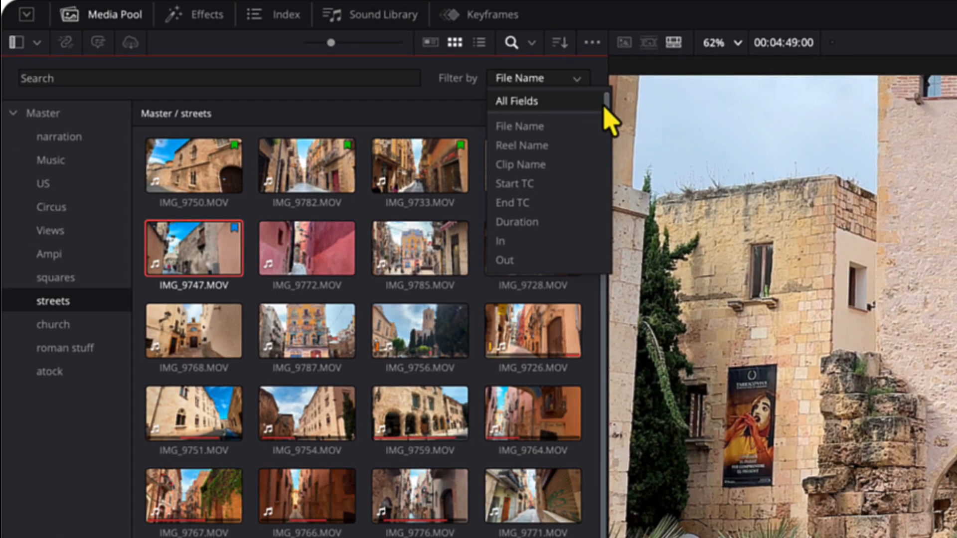
left_click_drag(607, 111, 605, 152)
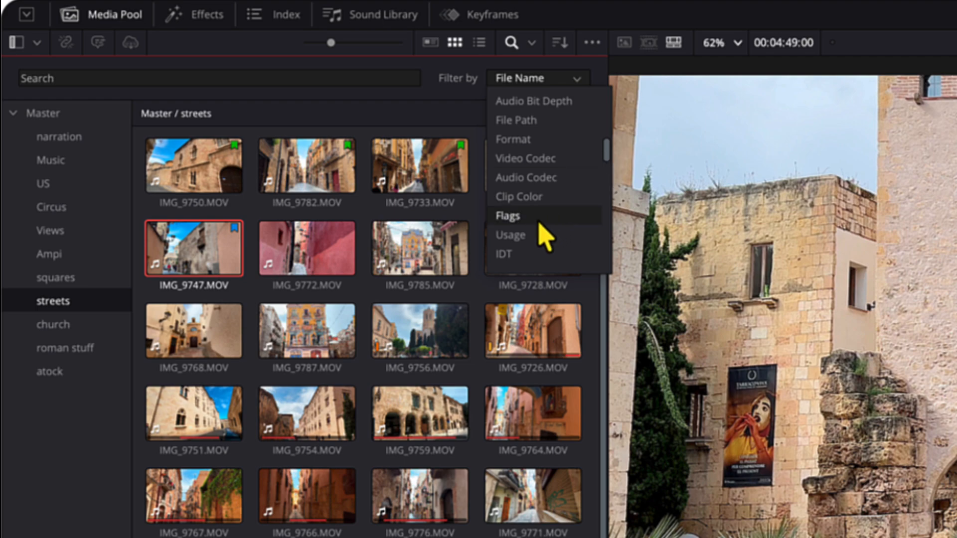
left_click(526, 237)
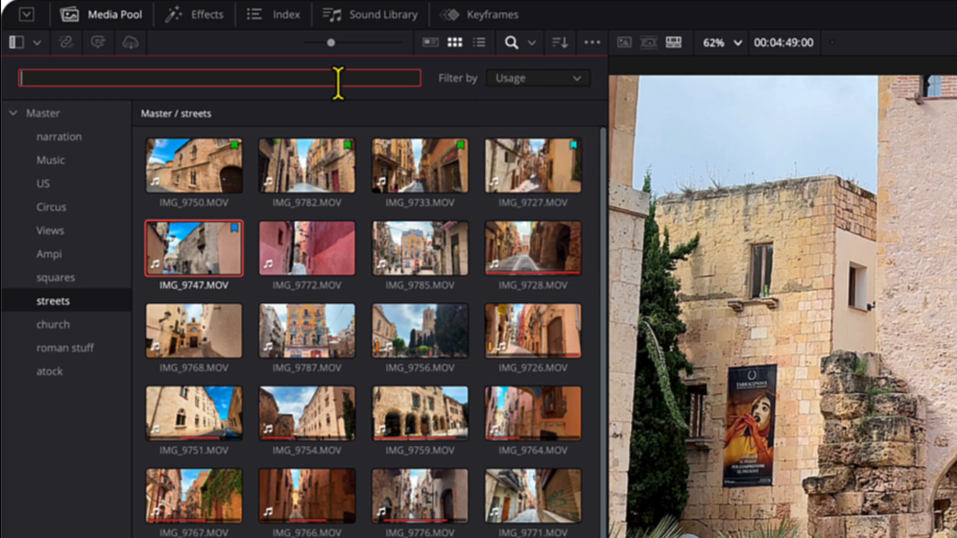
type("0")
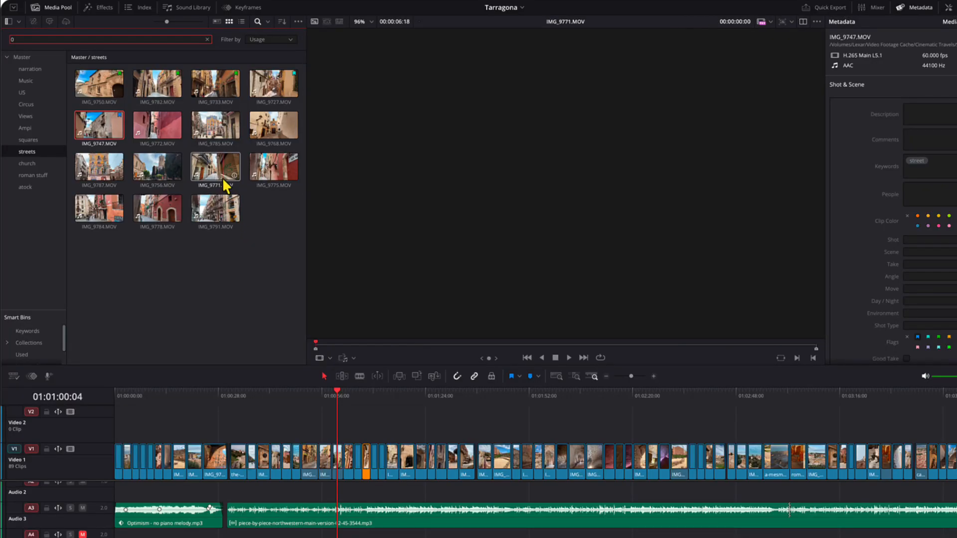
Add IMG_9771 and IMG_9775 to the Video 2 track and reselect the streets bin to refresh its filtered clips
left_click_drag(226, 186, 523, 414)
left_click_drag(290, 178, 581, 422)
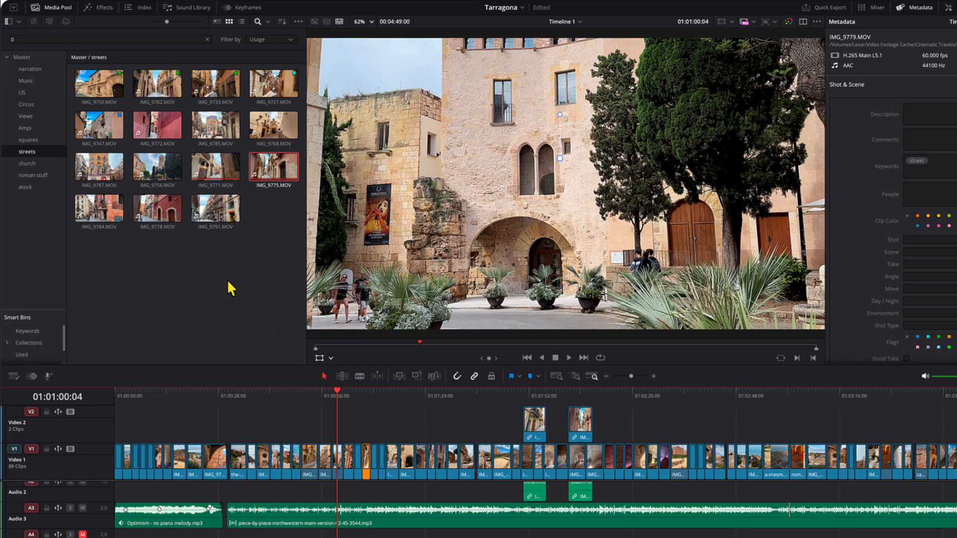
left_click(34, 149)
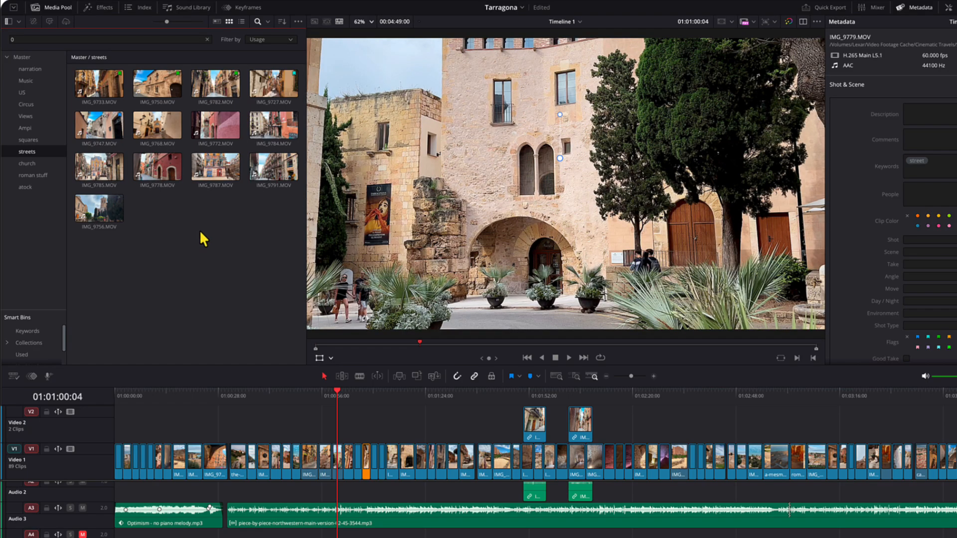
Add the unused clips IMG_9787, IMG_9791 and IMG_9768 to empty spots on the Video 2 track
left_click_drag(207, 191, 624, 422)
left_click_drag(274, 168, 387, 424)
left_click_drag(157, 124, 429, 424)
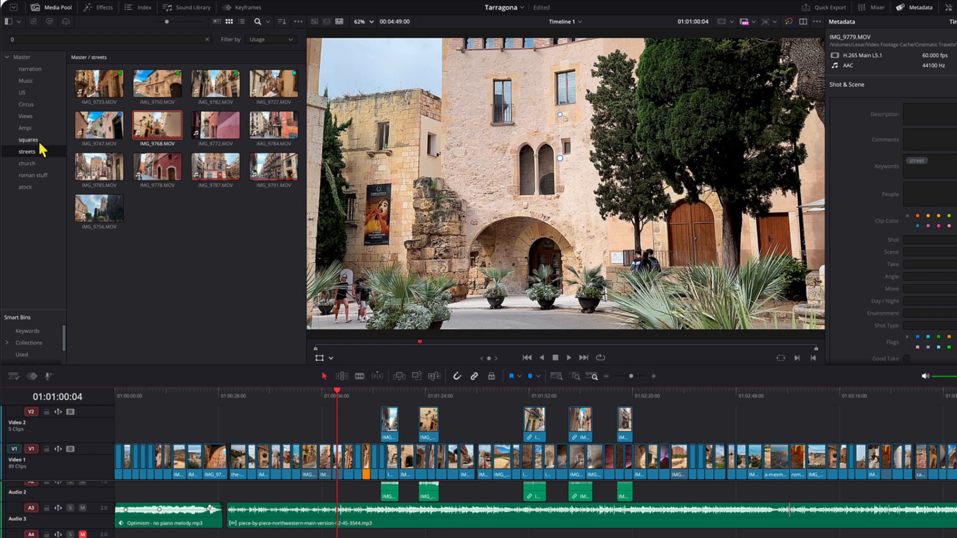
Reselect the streets bin to refresh the usage filter, and clear the search value so all clips are listed
left_click(42, 152)
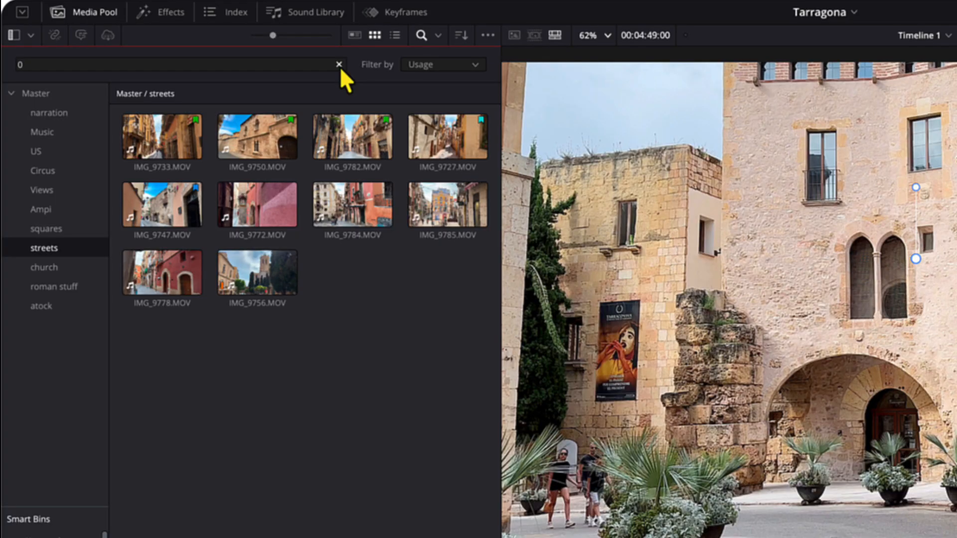
left_click(226, 44)
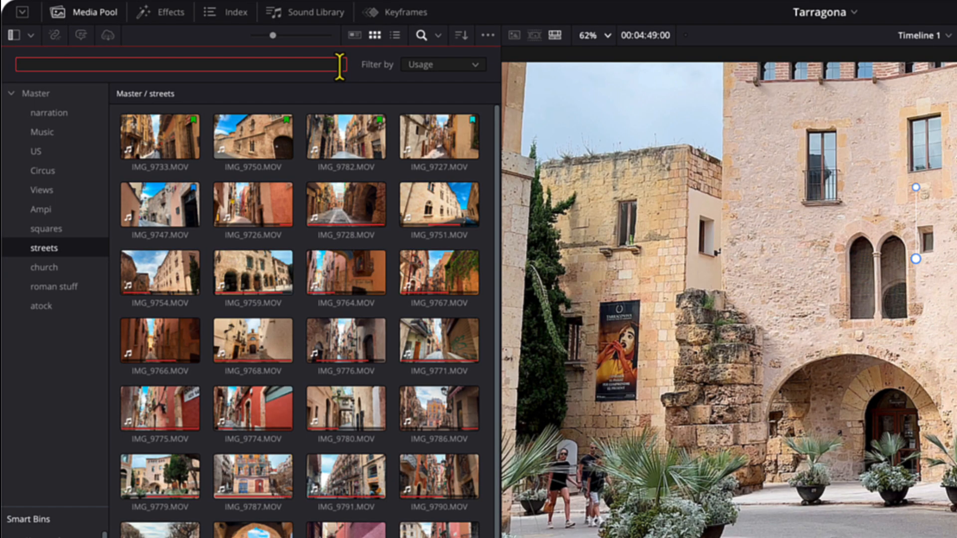